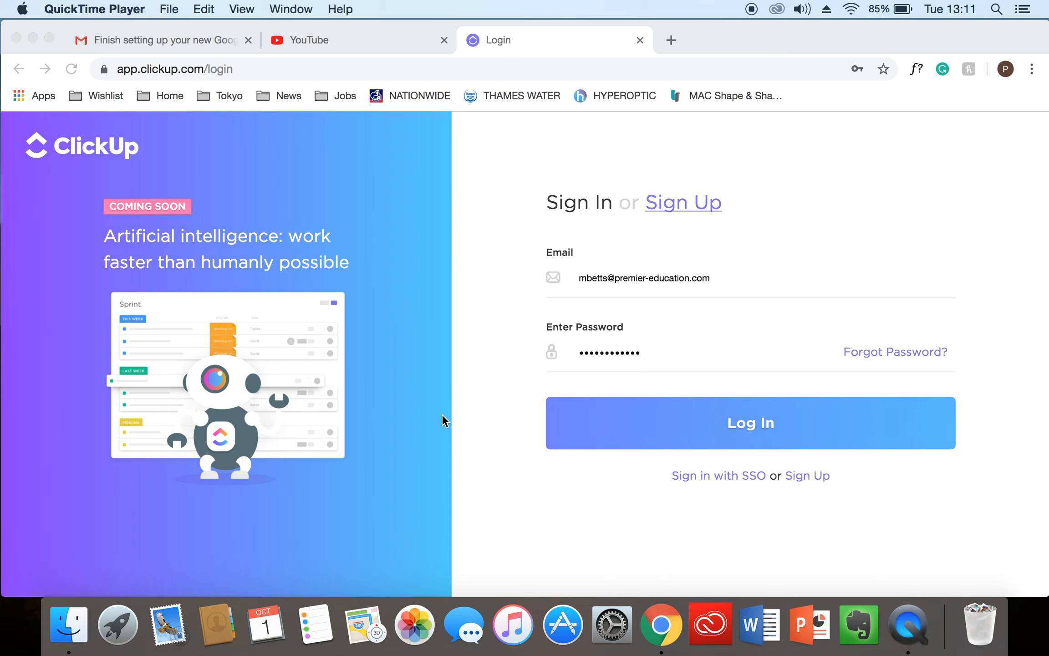
# Step: Log in to the ClickUp account with the credentials already filled in
pyautogui.click(614, 417)
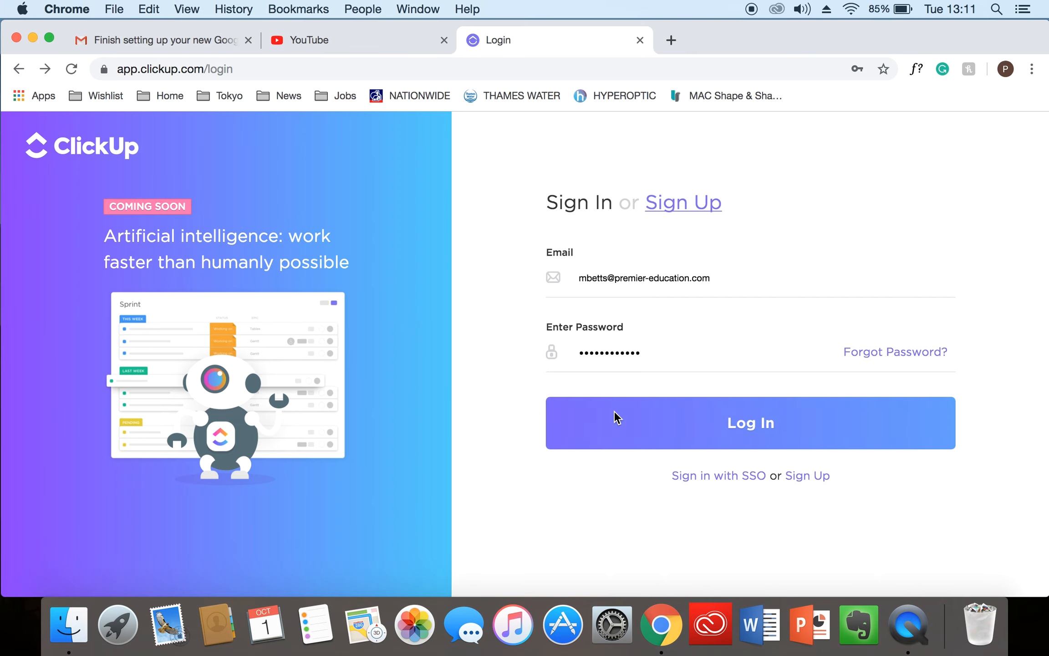
pyautogui.click(635, 424)
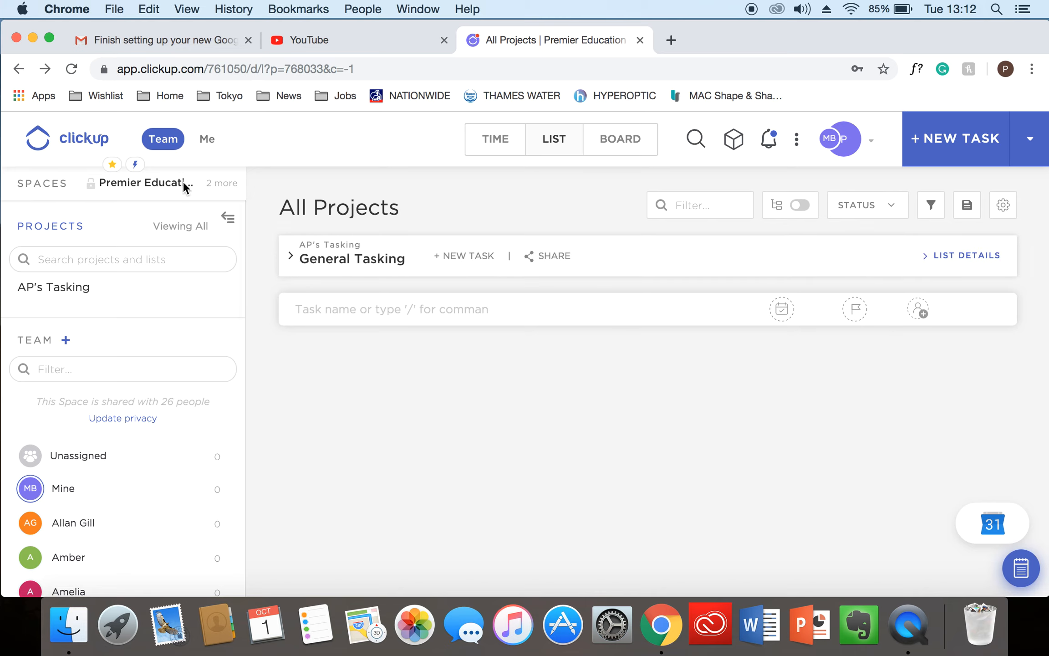
pyautogui.moveTo(181, 186)
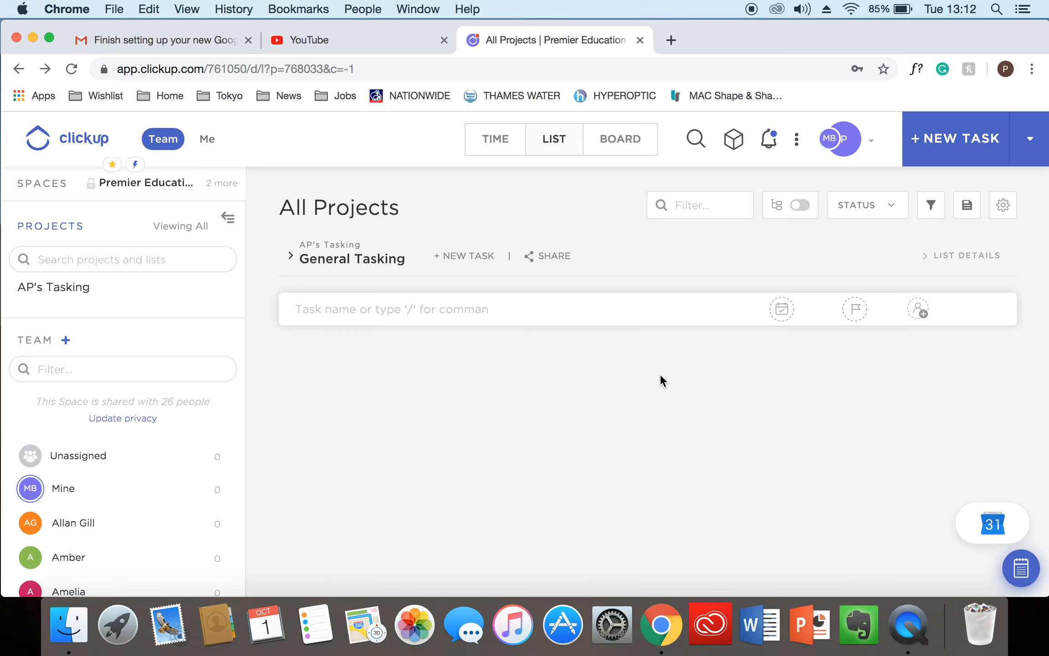
# Step: Start a new task in the General Tasking list and name it "Complete Planning"
pyautogui.click(949, 152)
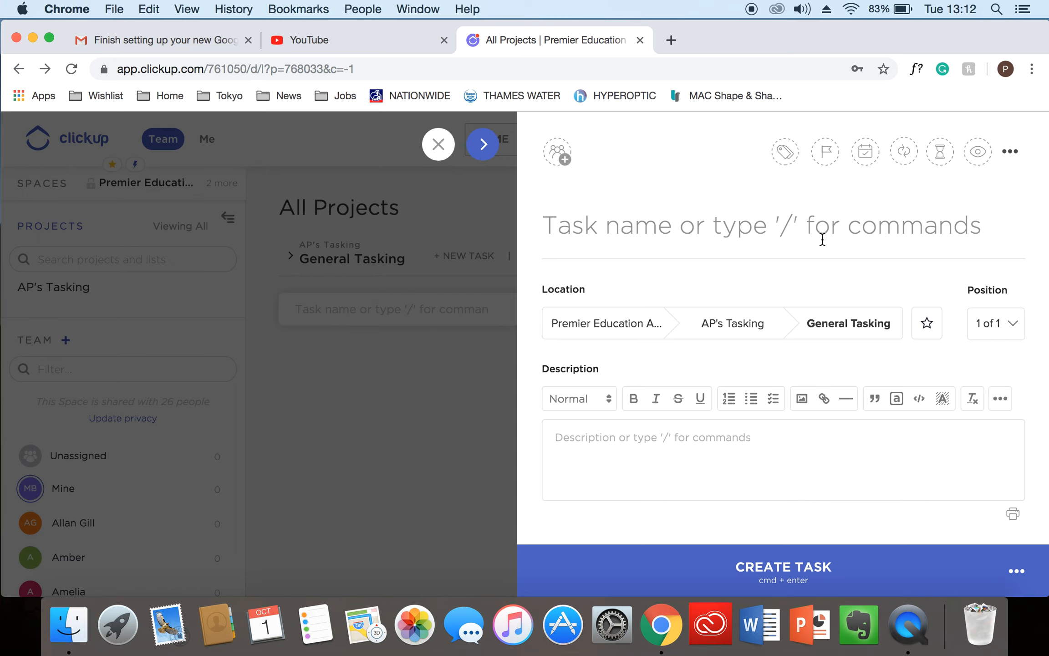
pyautogui.write('Complete')
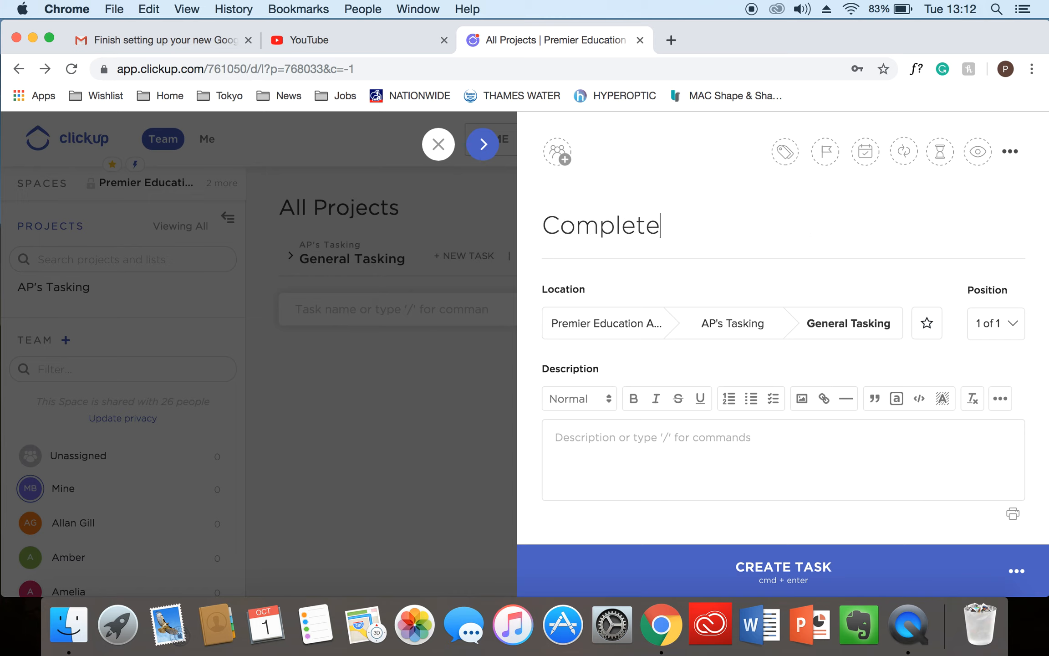
pyautogui.write(' Planning')
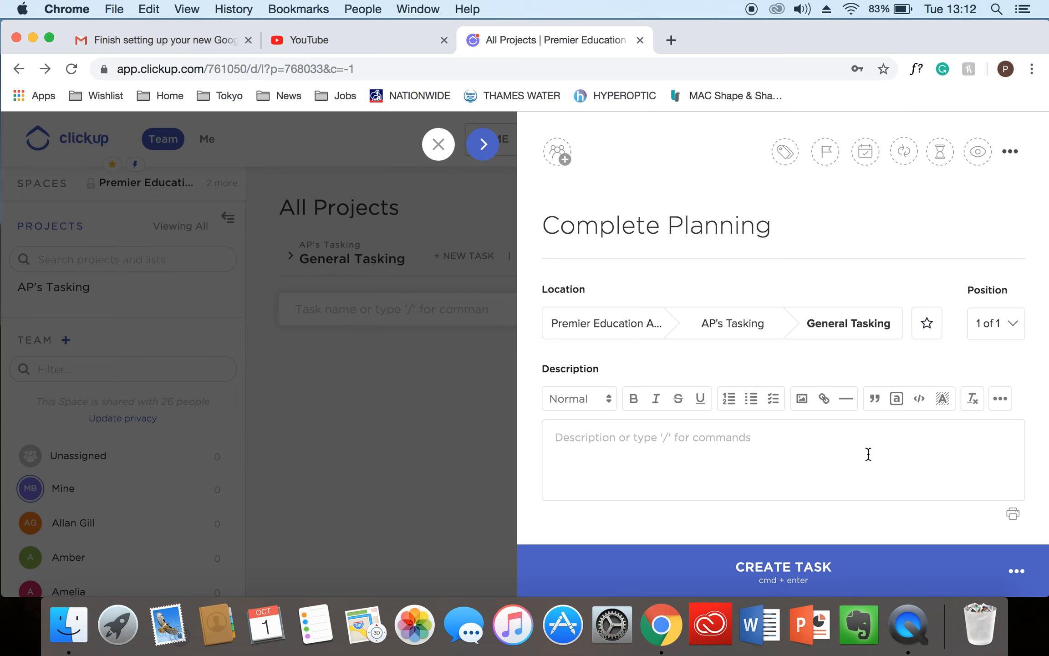
# Step: Write the task description with lines "Schools:", "Manor Junior" and "Roding etc", then a blank line and "Using the bms/ resources"
pyautogui.click(721, 453)
pyautogui.scroll(-3, 622, 452)
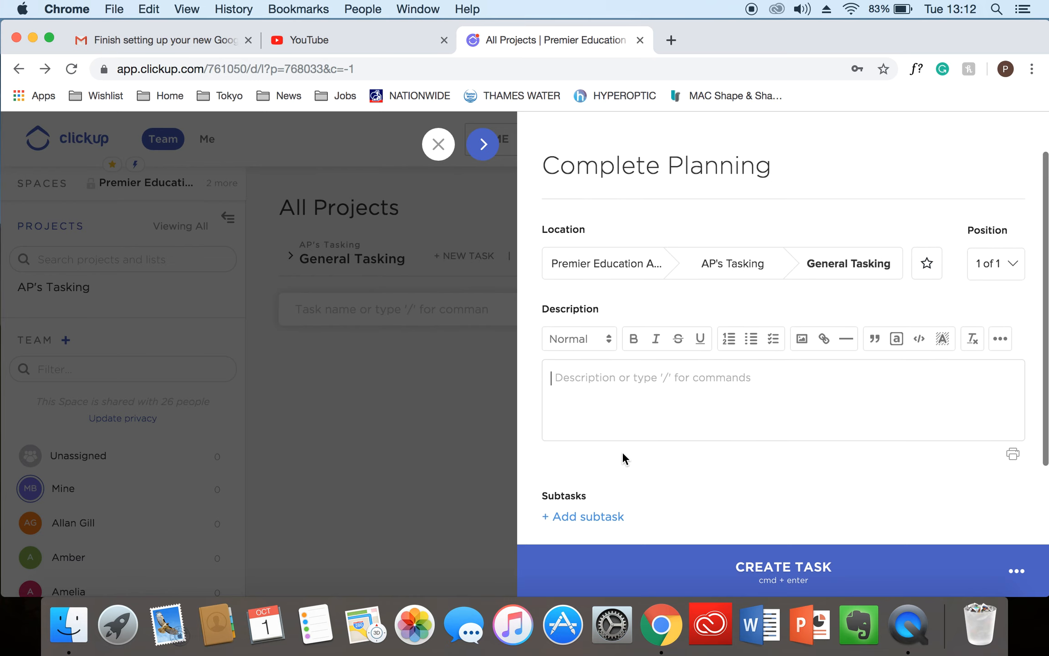
pyautogui.scroll(-1, 622, 452)
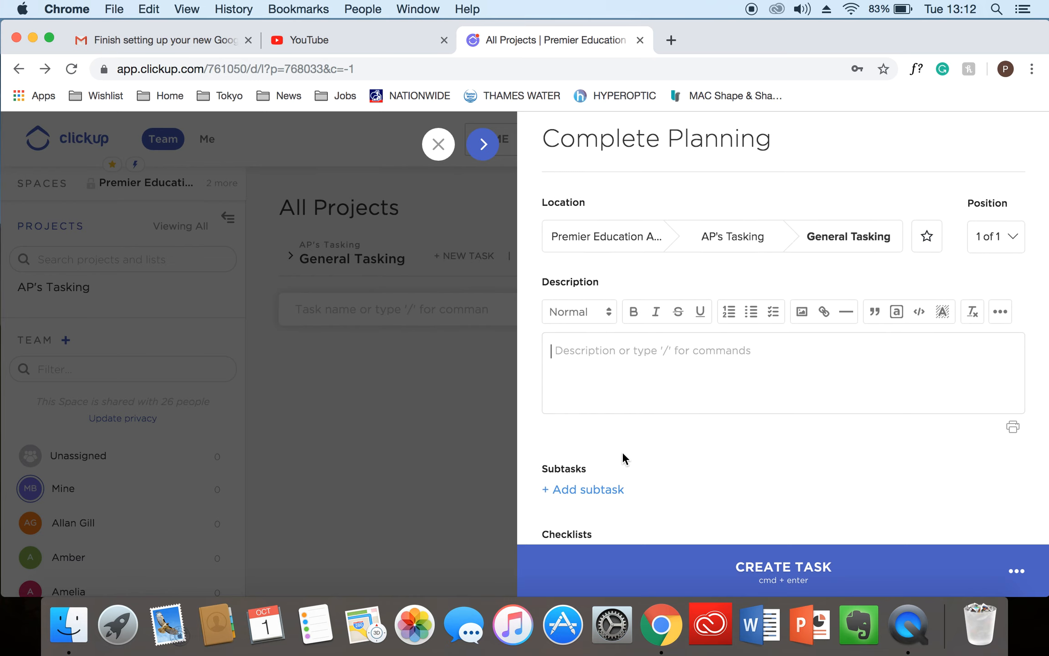
pyautogui.write('S')
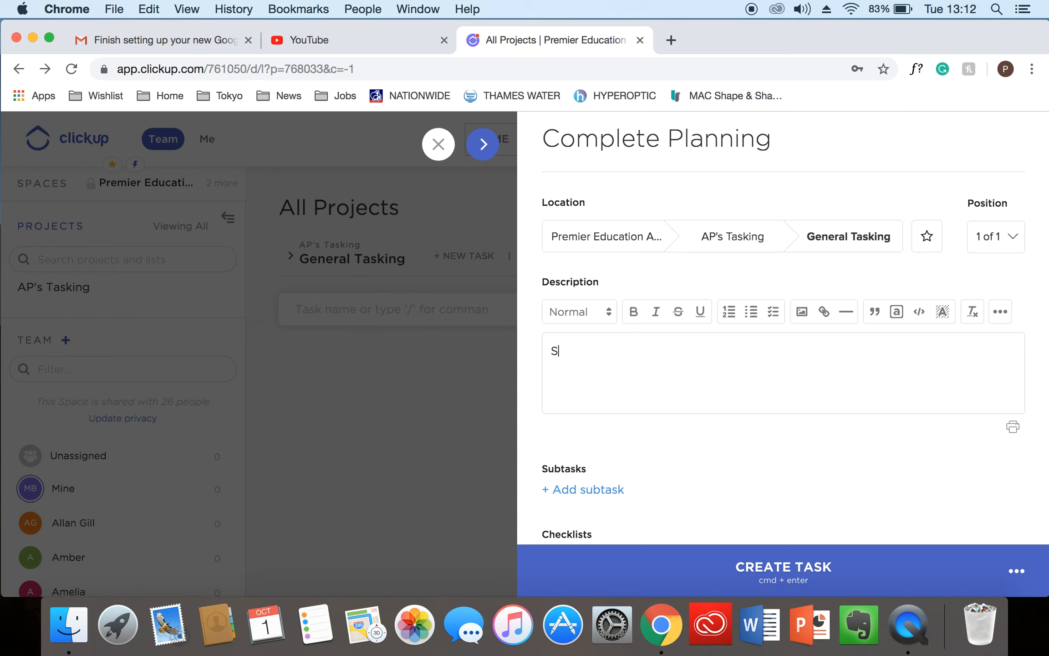
pyautogui.write('chools:')
pyautogui.press('Return')
pyautogui.write('Manor Junior')
pyautogui.press('Return')
pyautogui.write('Roding etc')
pyautogui.press('Return')
pyautogui.press('Return')
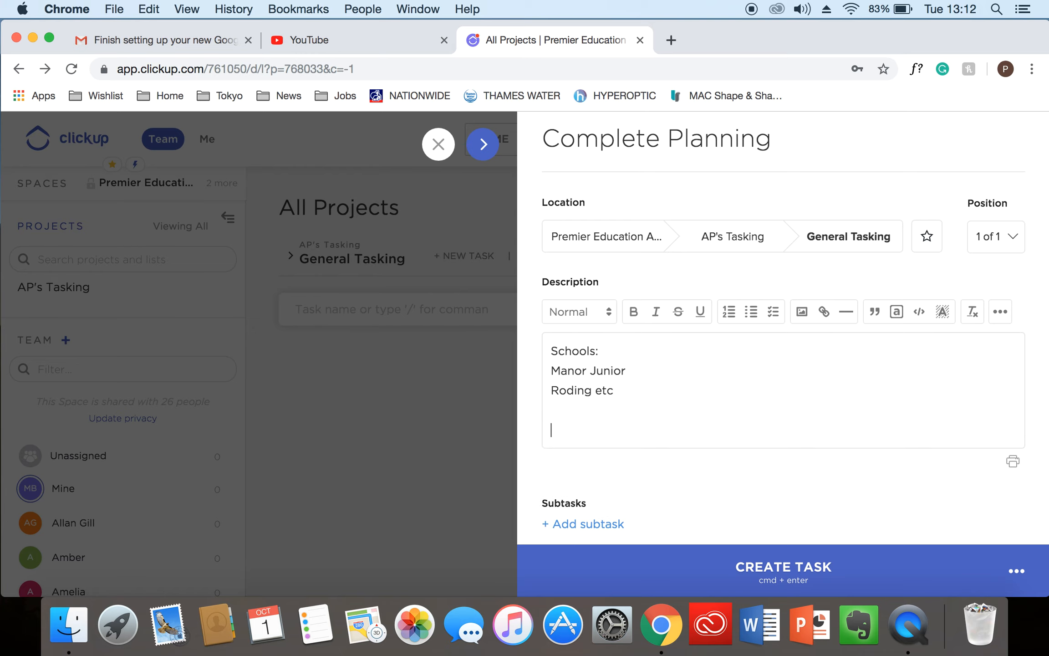
pyautogui.write('Using the bms/ resources')
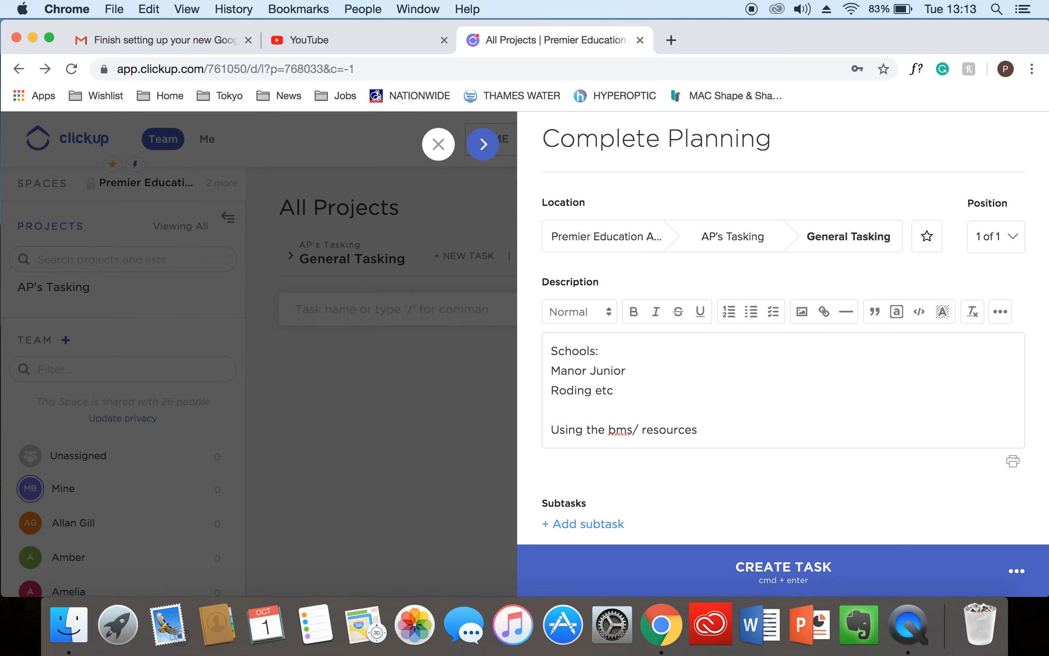
# Step: Assign the new task to the team member with initials SD
pyautogui.scroll(-2, 686, 413)
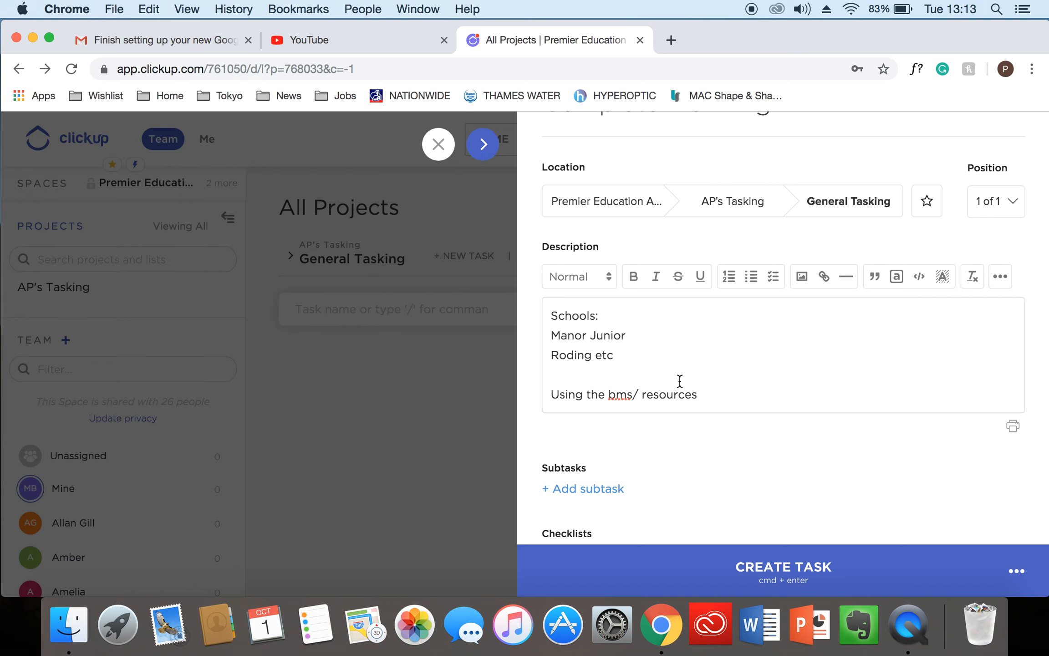
pyautogui.scroll(5, 679, 381)
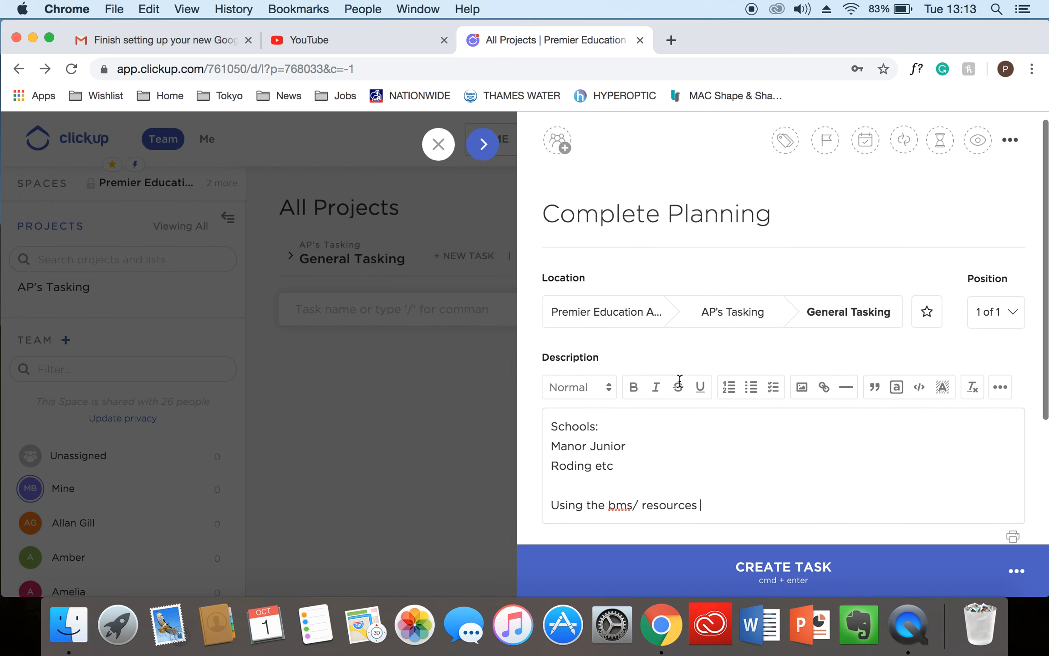
pyautogui.scroll(1, 680, 381)
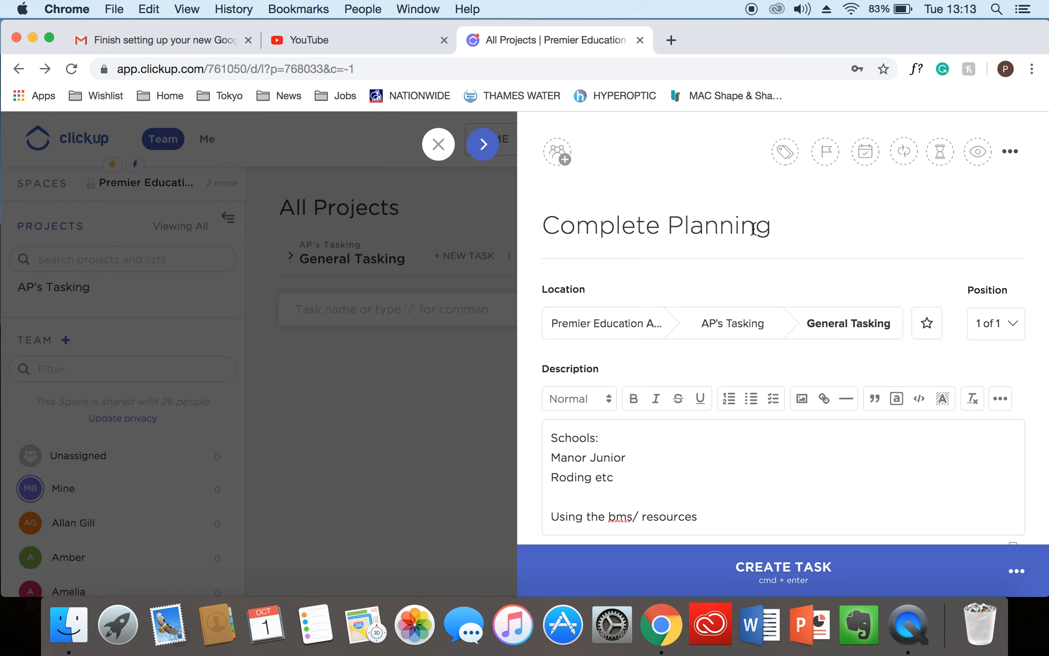
pyautogui.scroll(-2, 768, 260)
pyautogui.click(643, 417)
pyautogui.scroll(2, 643, 418)
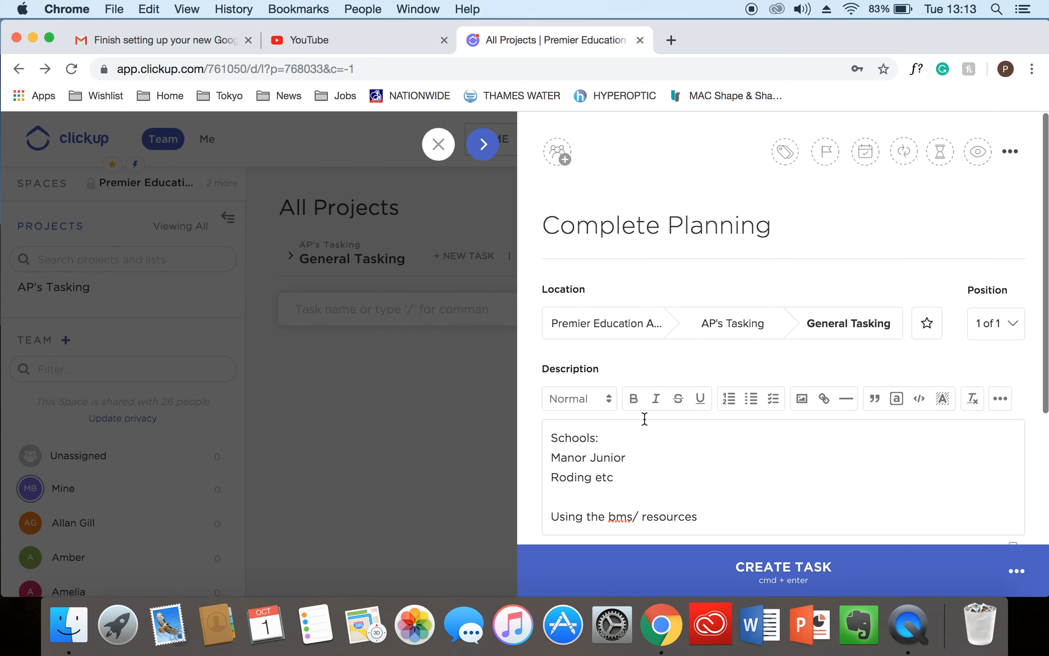
pyautogui.click(564, 168)
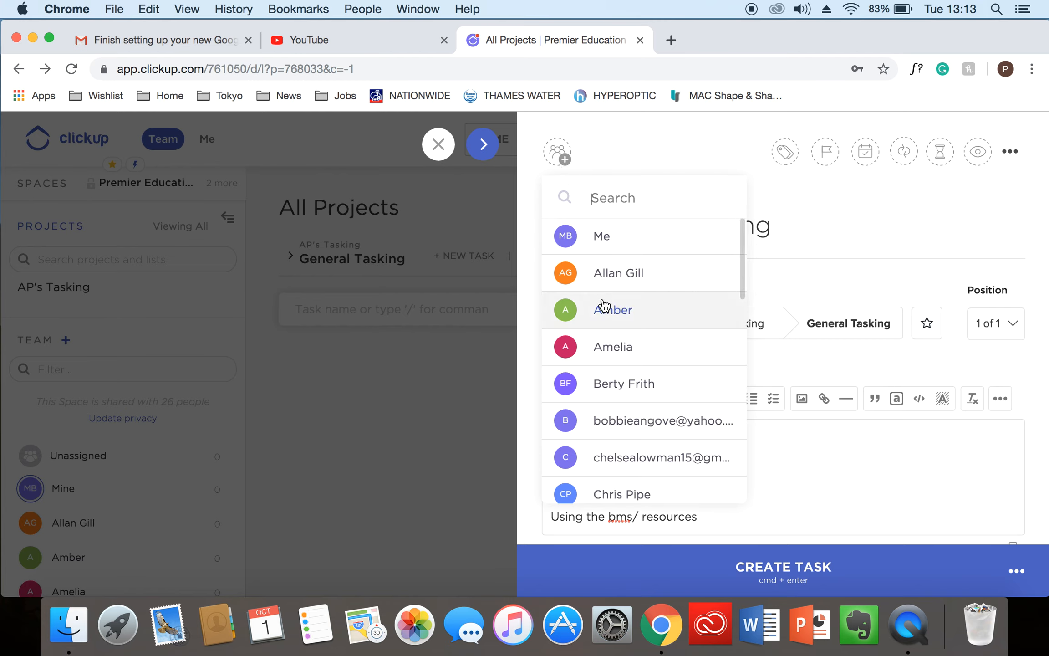
pyautogui.scroll(-8, 630, 367)
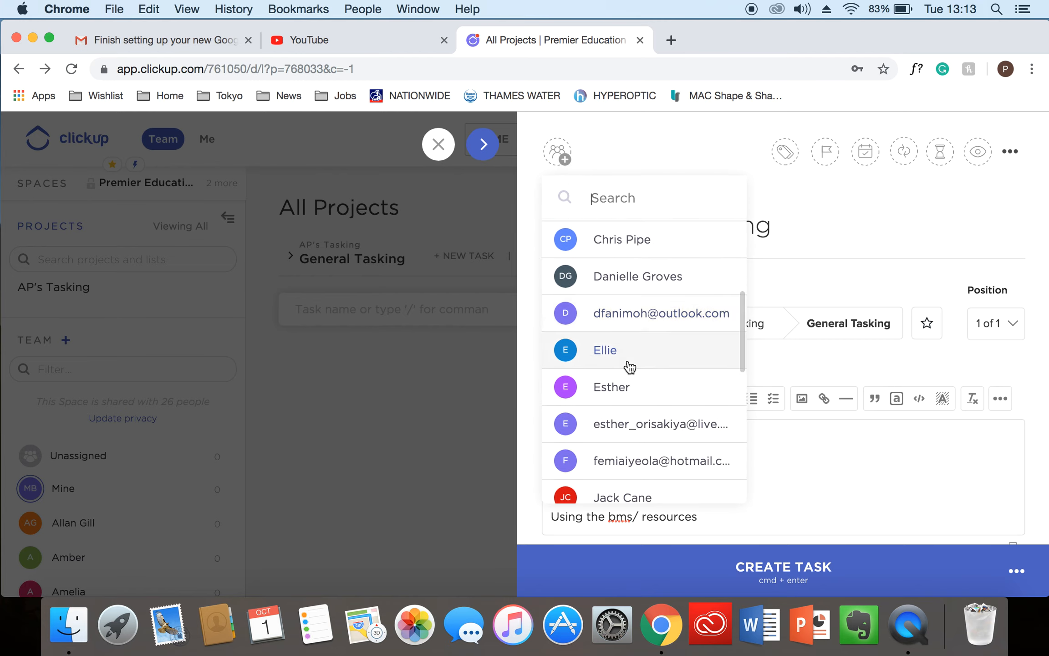
pyautogui.scroll(-5, 630, 367)
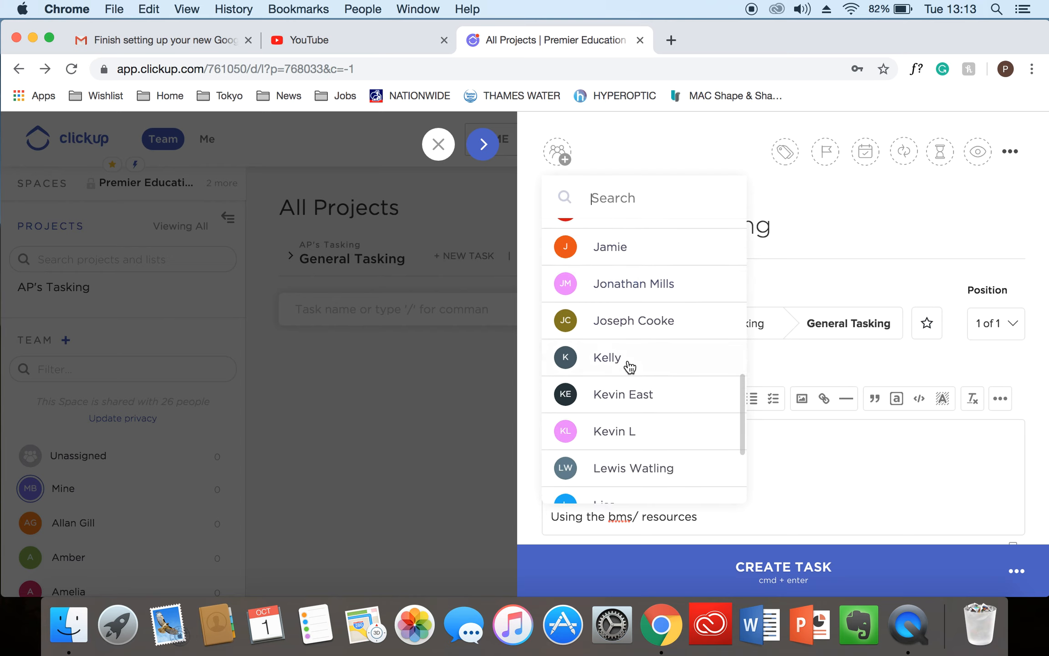
pyautogui.scroll(-3, 630, 366)
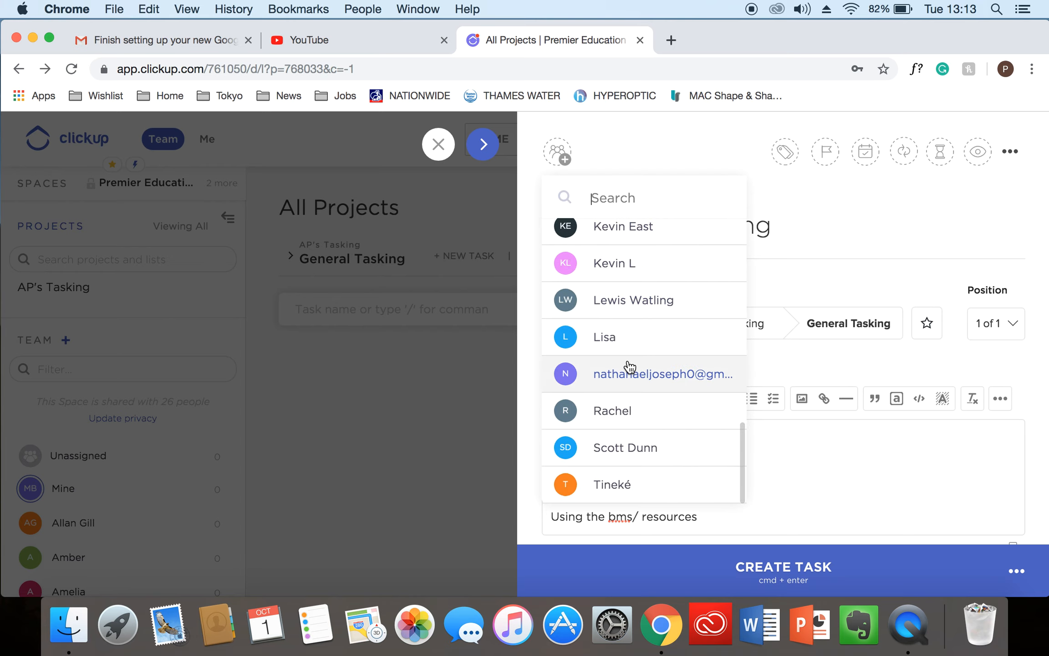
pyautogui.click(627, 442)
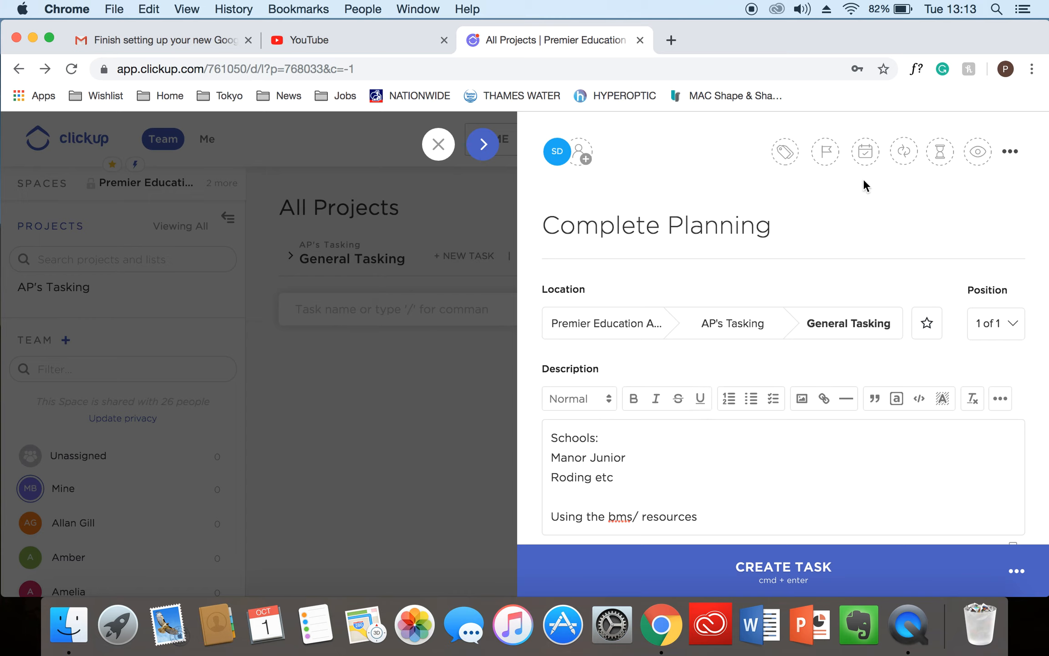
# Step: Set the new task's due date to October 11
pyautogui.click(870, 163)
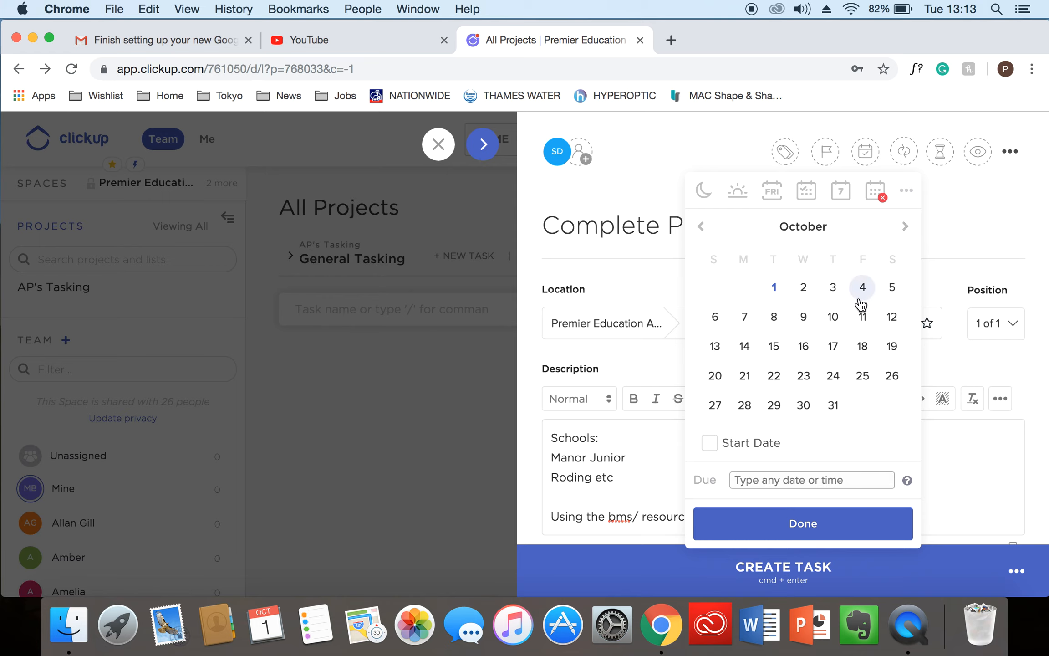
pyautogui.click(834, 318)
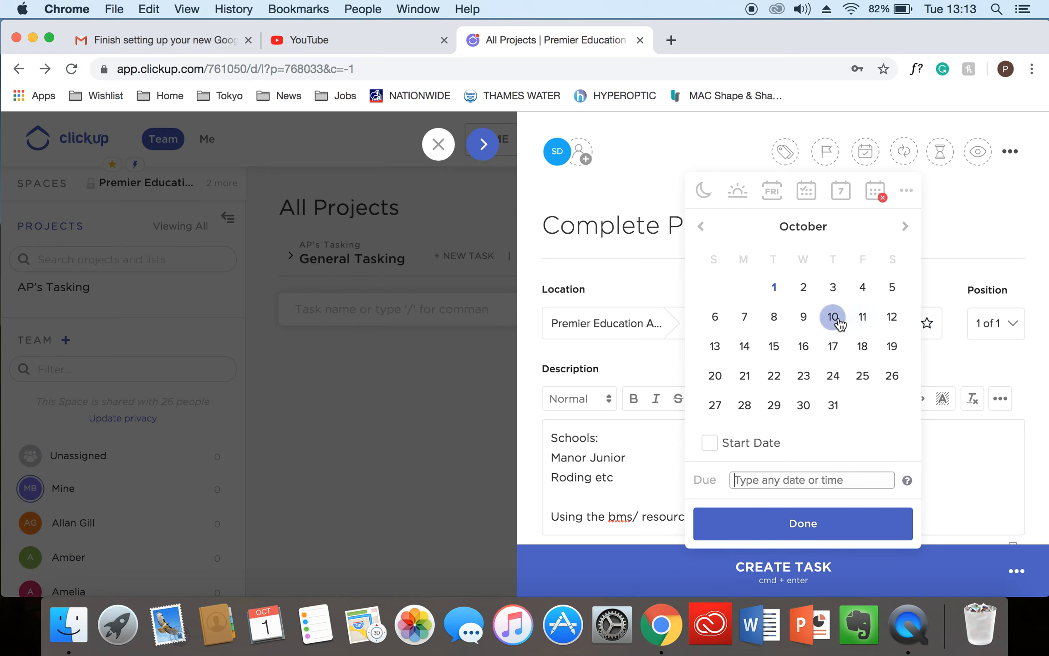
pyautogui.click(863, 321)
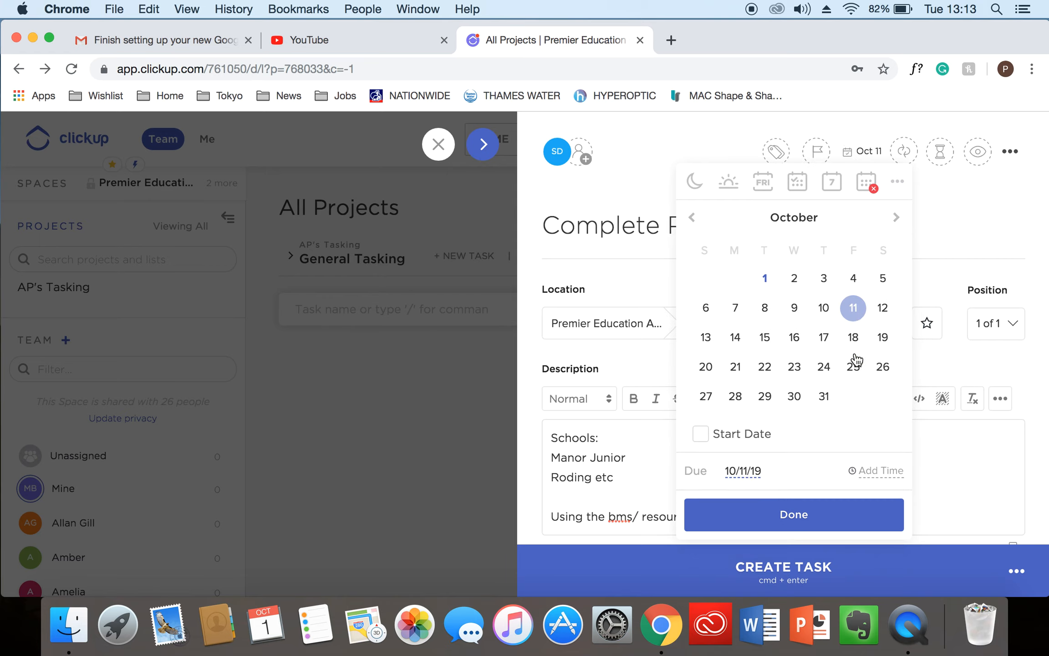
pyautogui.click(807, 518)
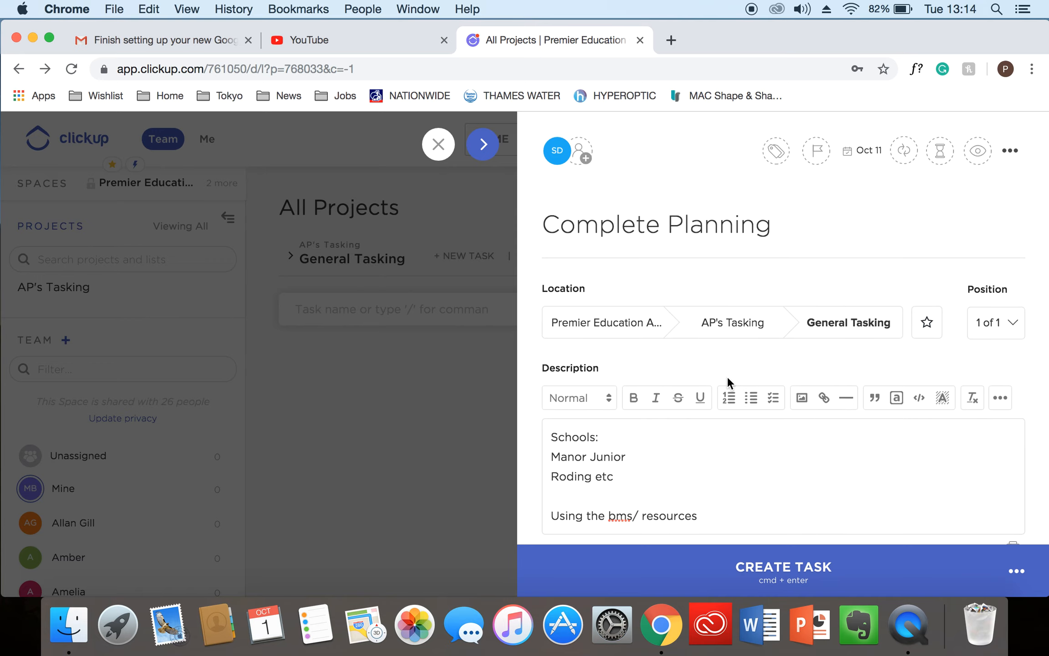
# Step: Check the remaining task fields and create the "Complete Planning" task
pyautogui.scroll(-5, 727, 376)
pyautogui.scroll(-8, 727, 377)
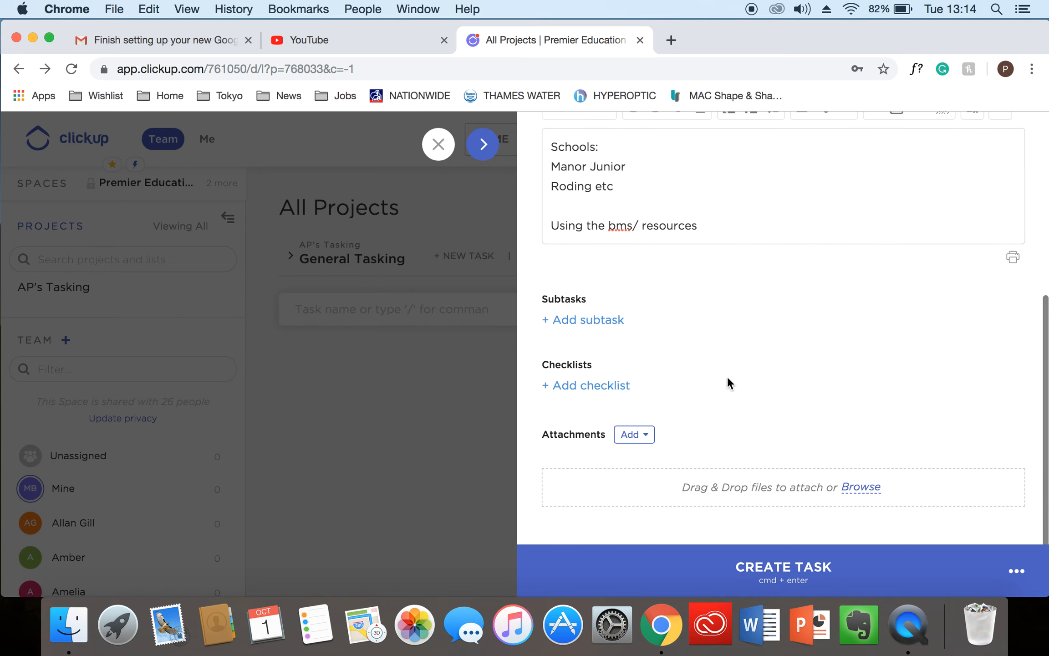
pyautogui.scroll(6, 727, 376)
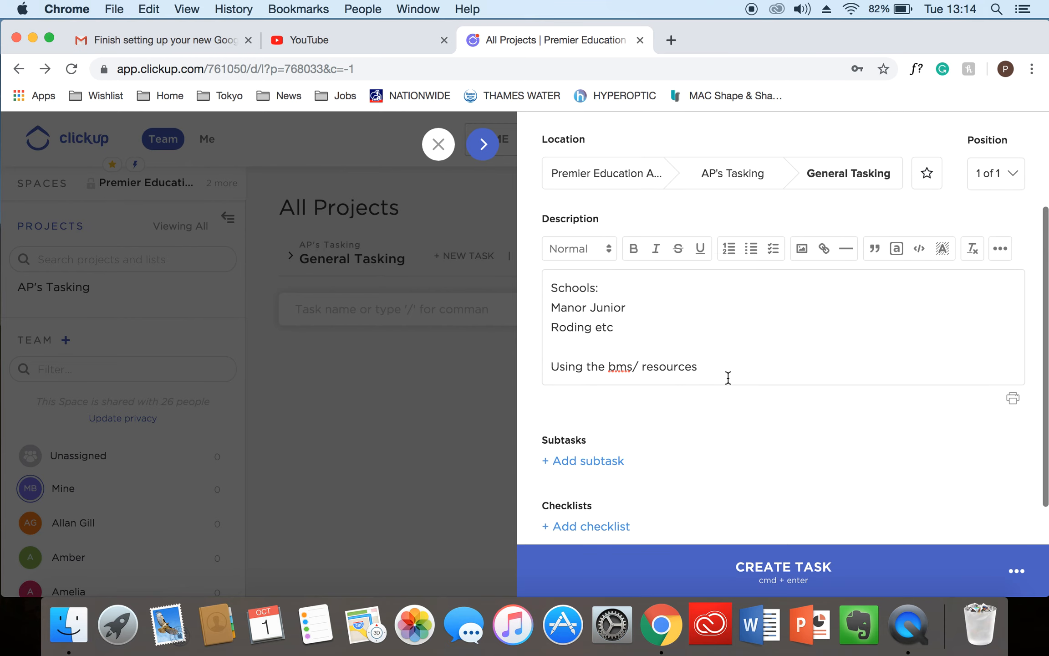
pyautogui.scroll(6, 728, 376)
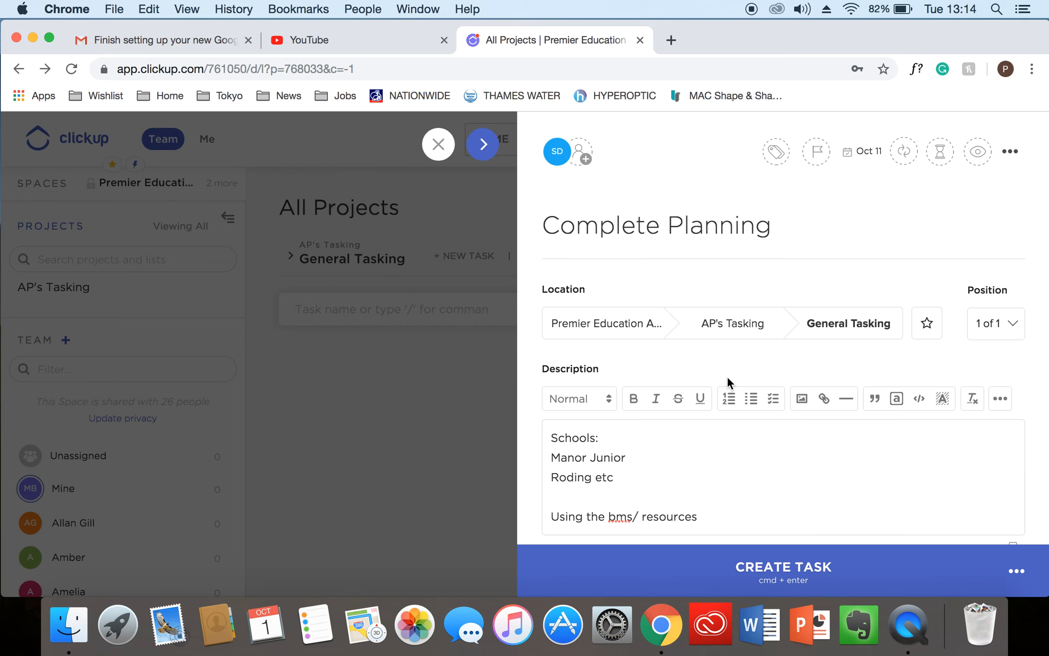
pyautogui.click(754, 575)
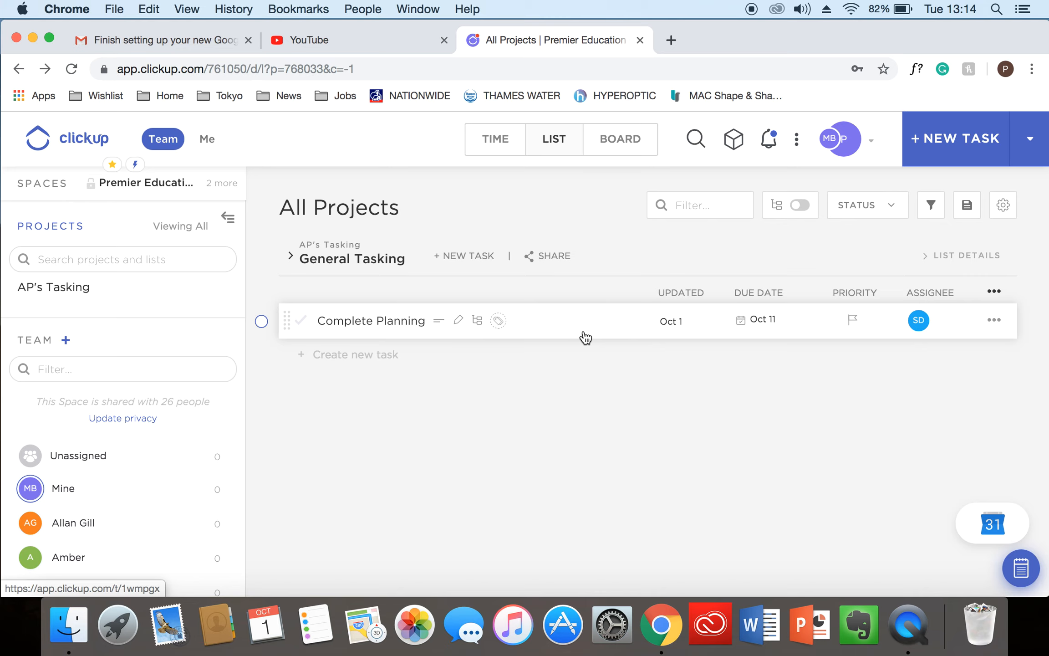
# Step: Open the "Complete Planning" task and review its description, subtasks and checklist sections
pyautogui.click(584, 337)
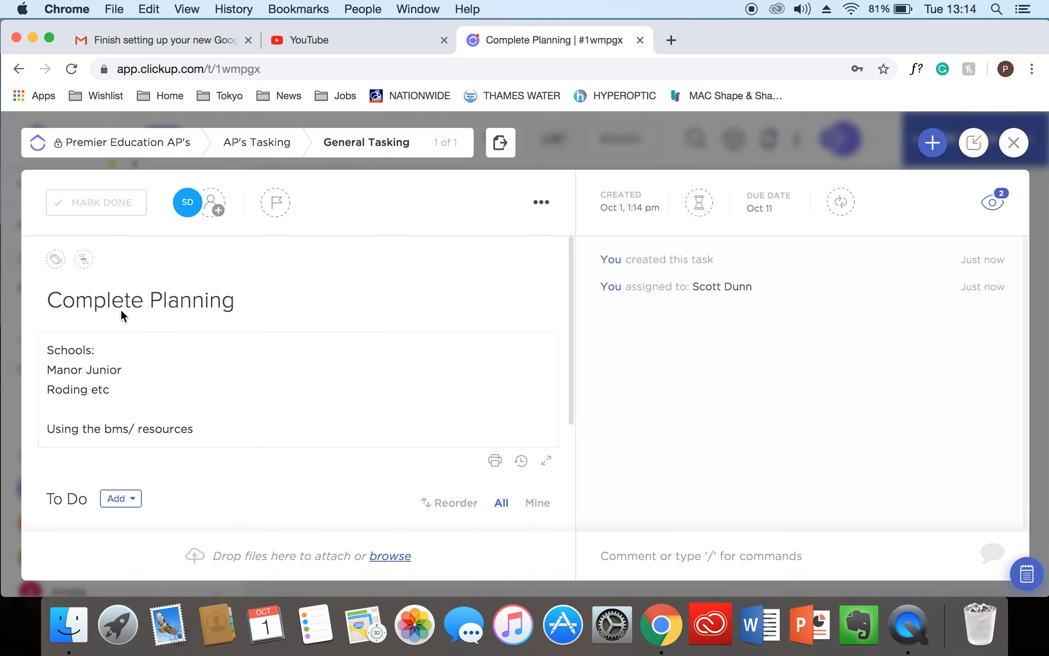
pyautogui.scroll(-3, 257, 321)
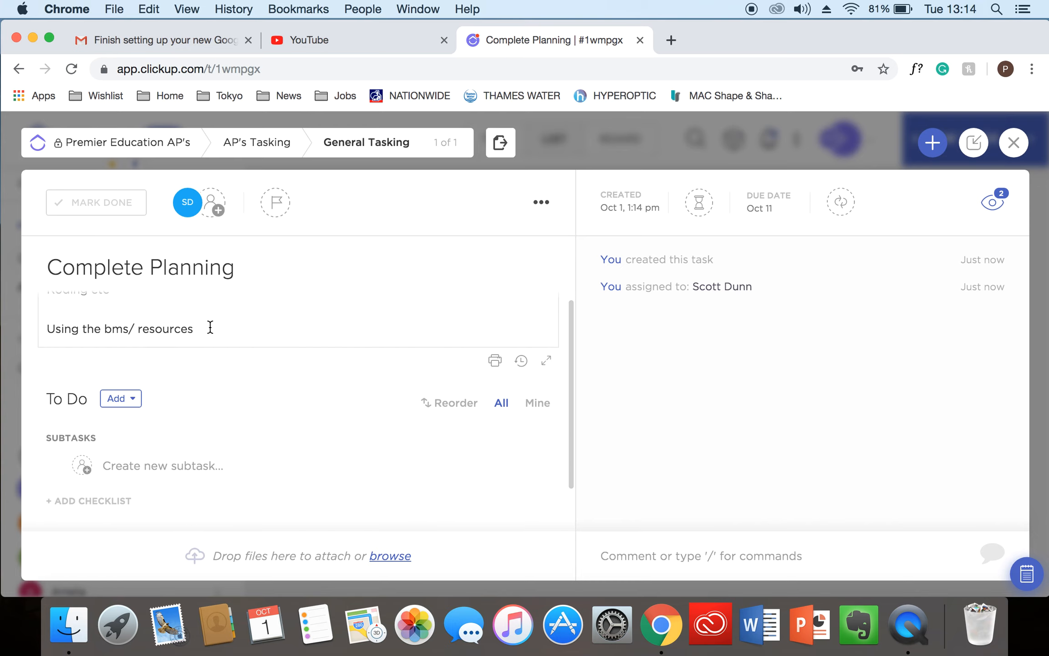
pyautogui.scroll(2, 268, 365)
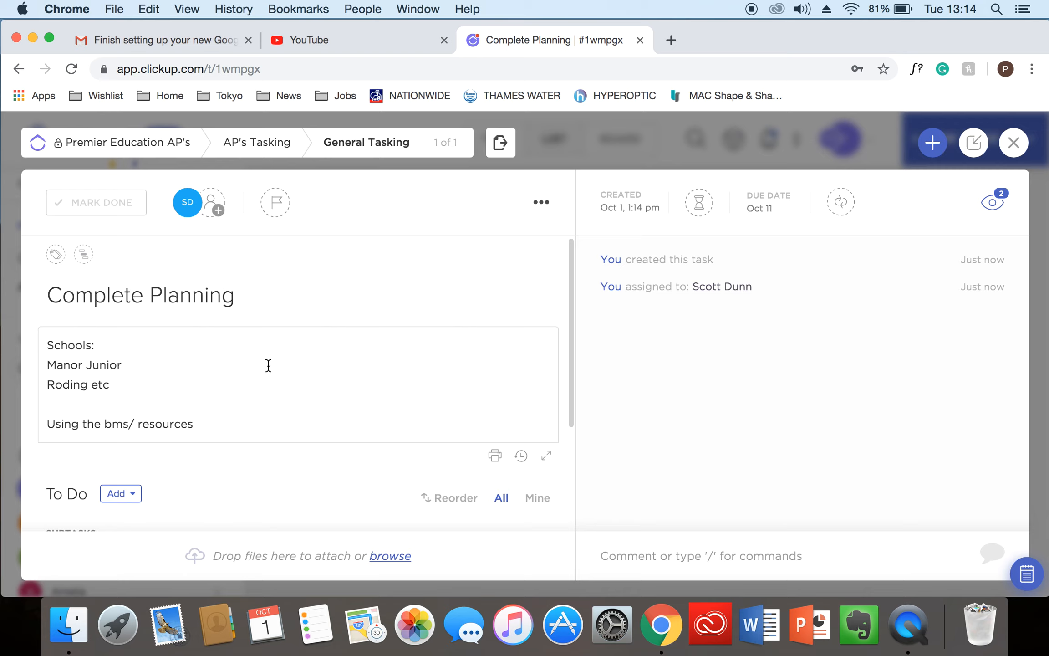
pyautogui.click(132, 362)
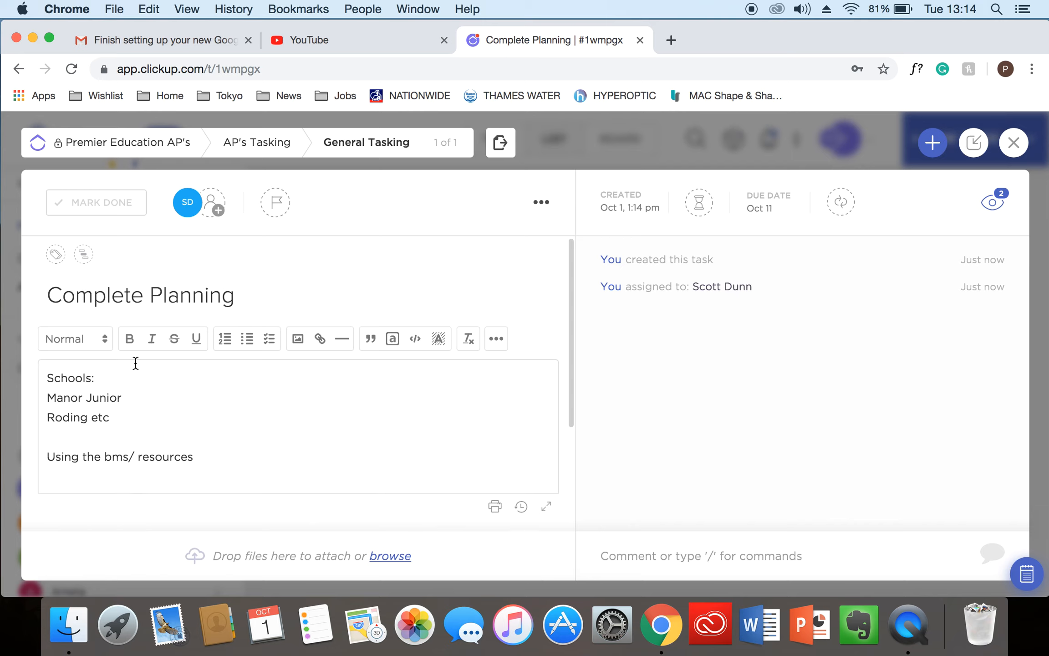
pyautogui.click(328, 296)
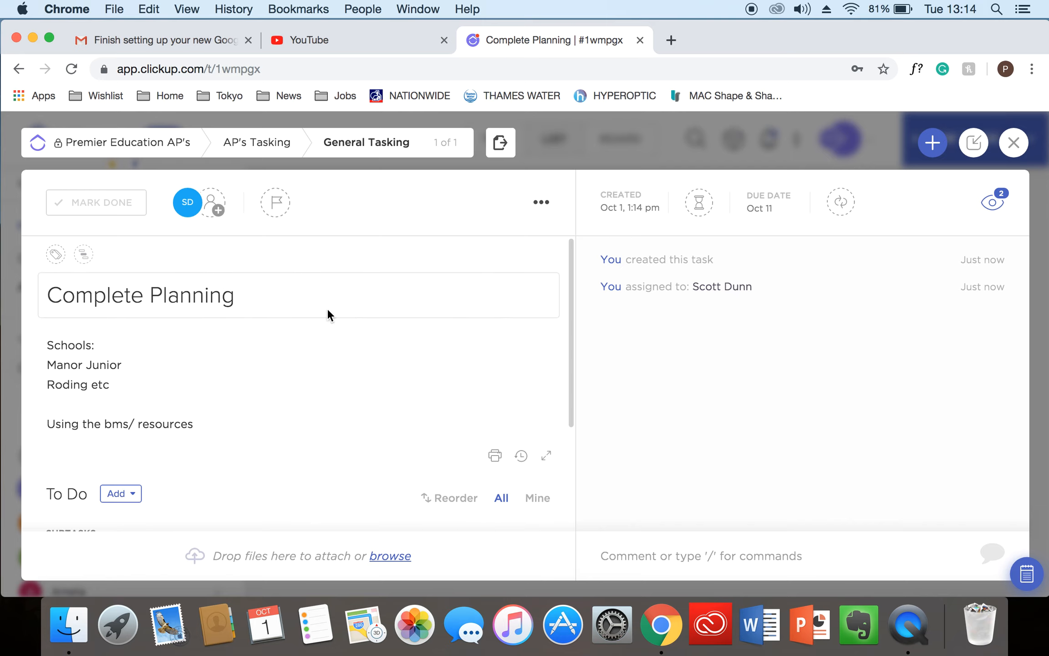
# Step: Post the comment "jfshiofejfljeiof" on the task
pyautogui.click(680, 555)
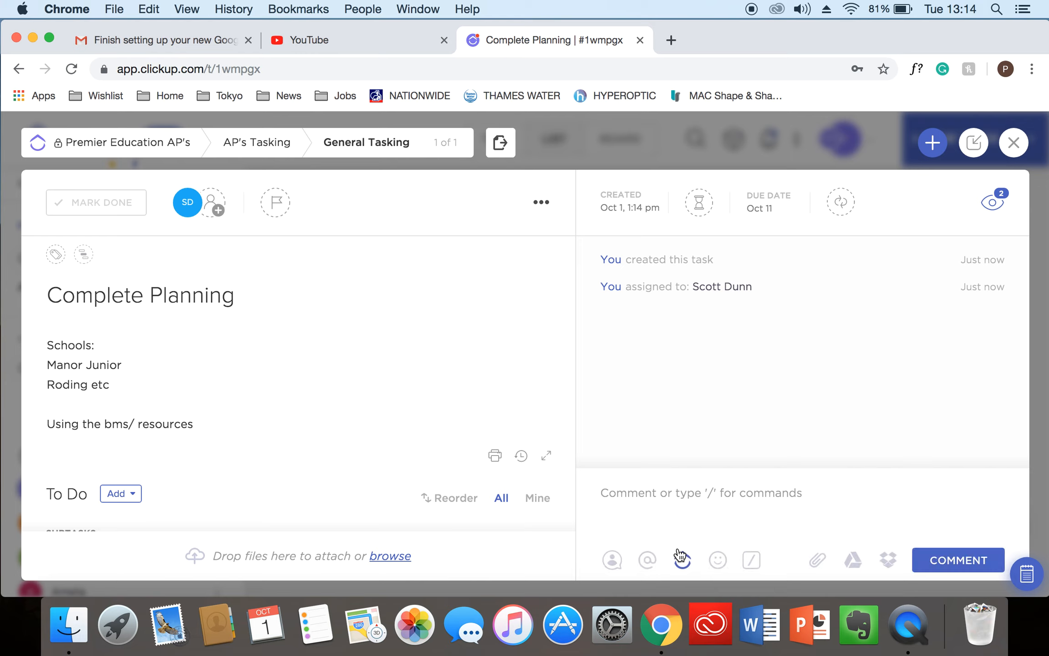
pyautogui.write('jfshiofejfljeiof')
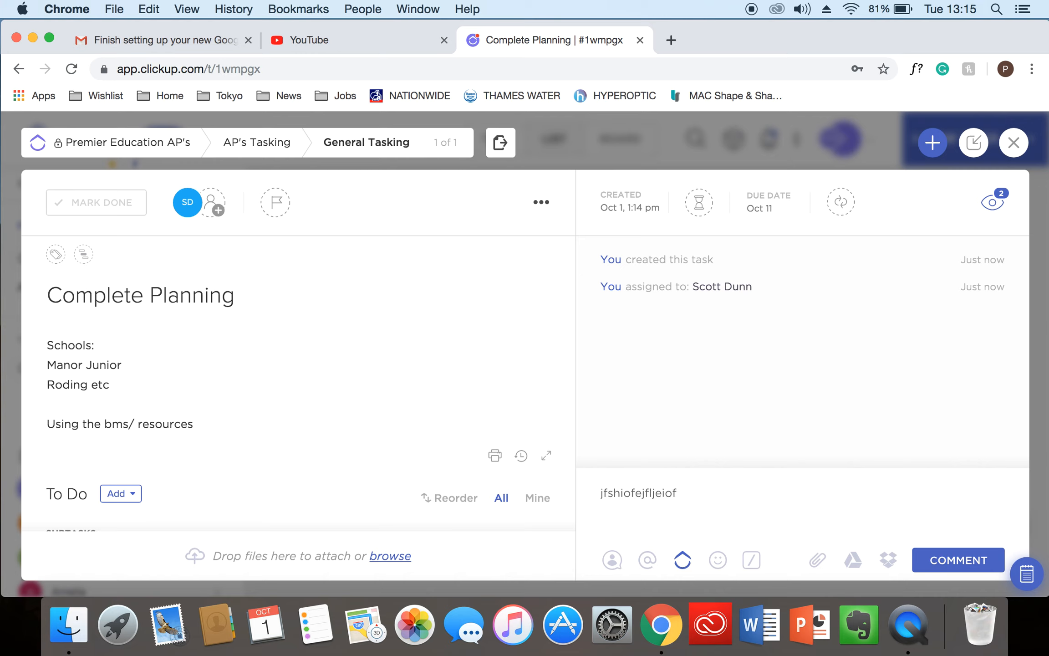
pyautogui.press('Return')
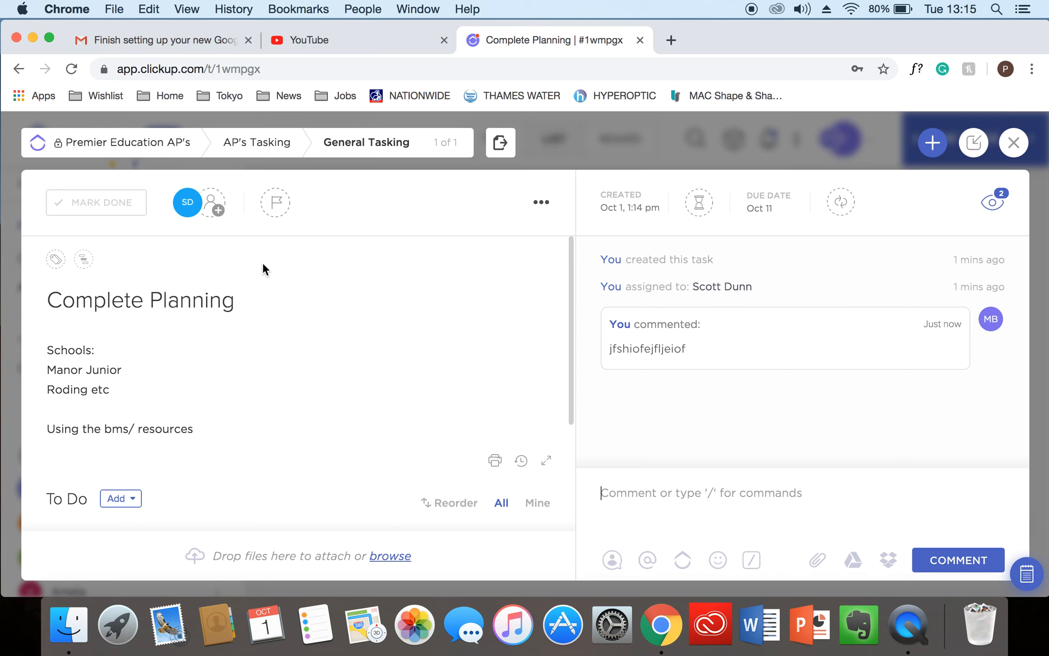
# Step: Mark the "Complete Planning" task as done and close it to return to the project list
pyautogui.click(118, 210)
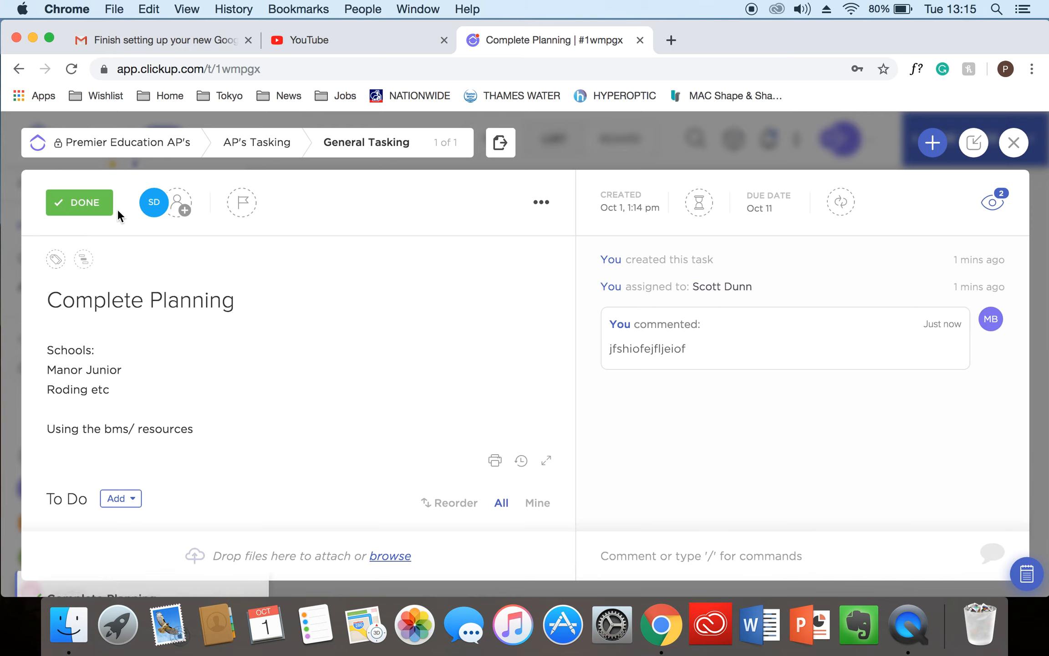
pyautogui.click(666, 139)
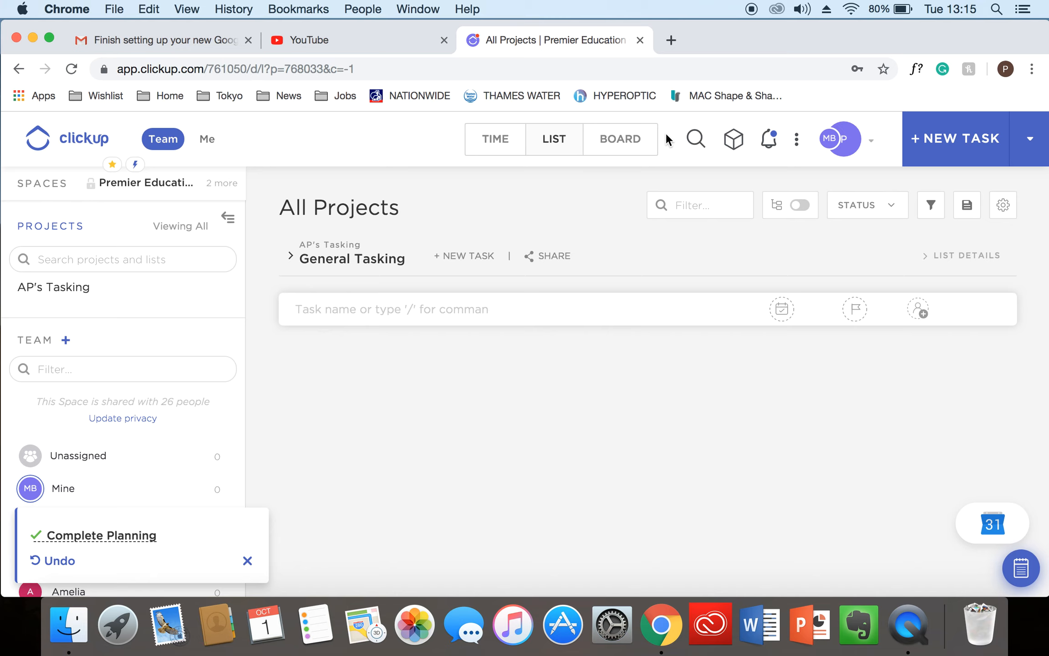